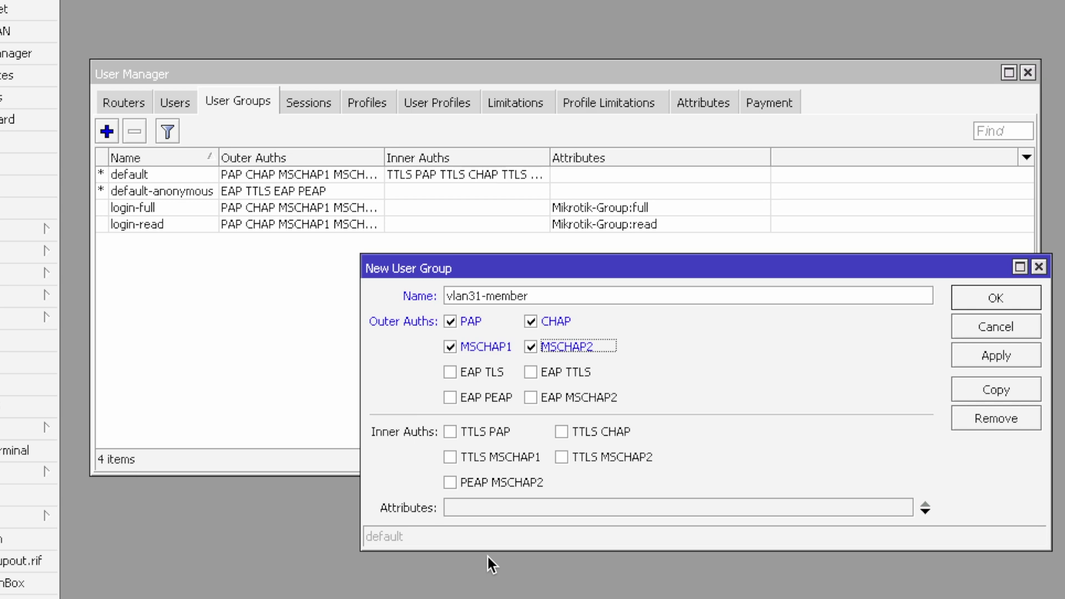
Add the Mikrotik-Wireless-VLANID attribute with value 31 to the new vlan31-member group, save the group and show the user list.
click(562, 500)
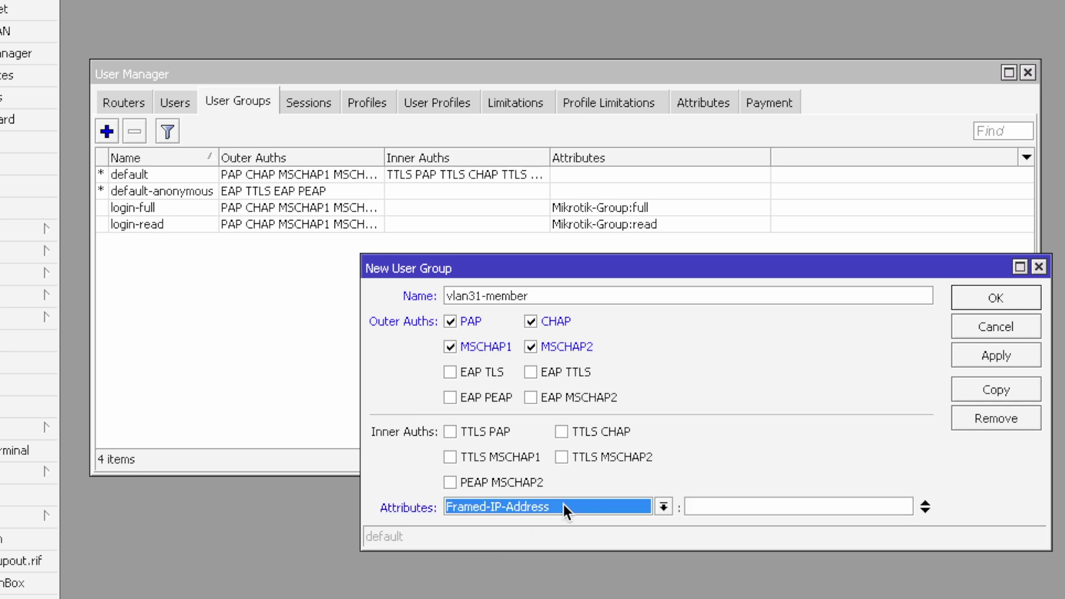
click(664, 507)
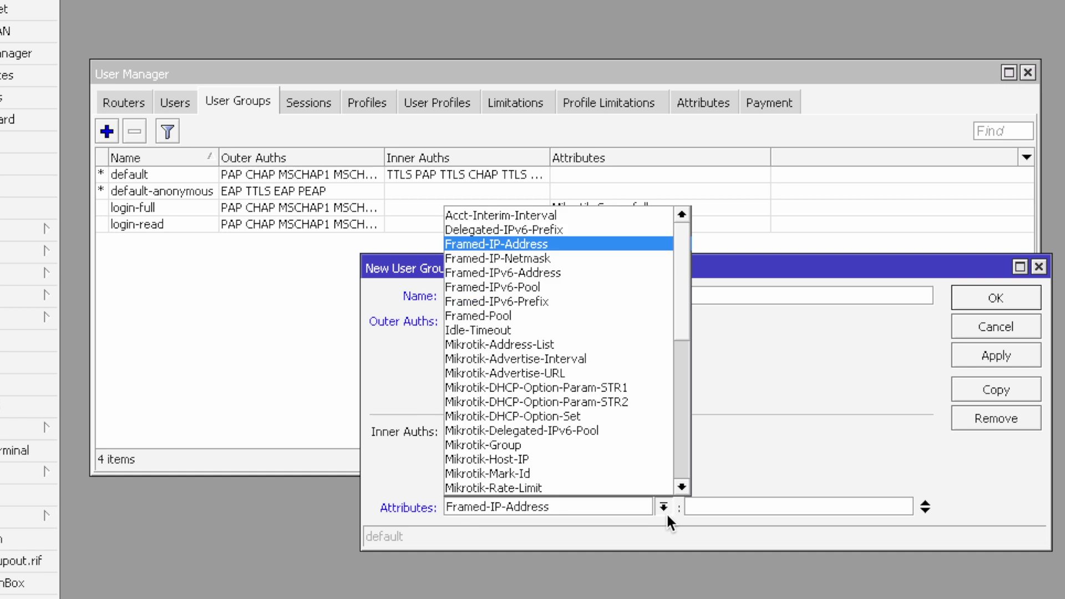
click(681, 486)
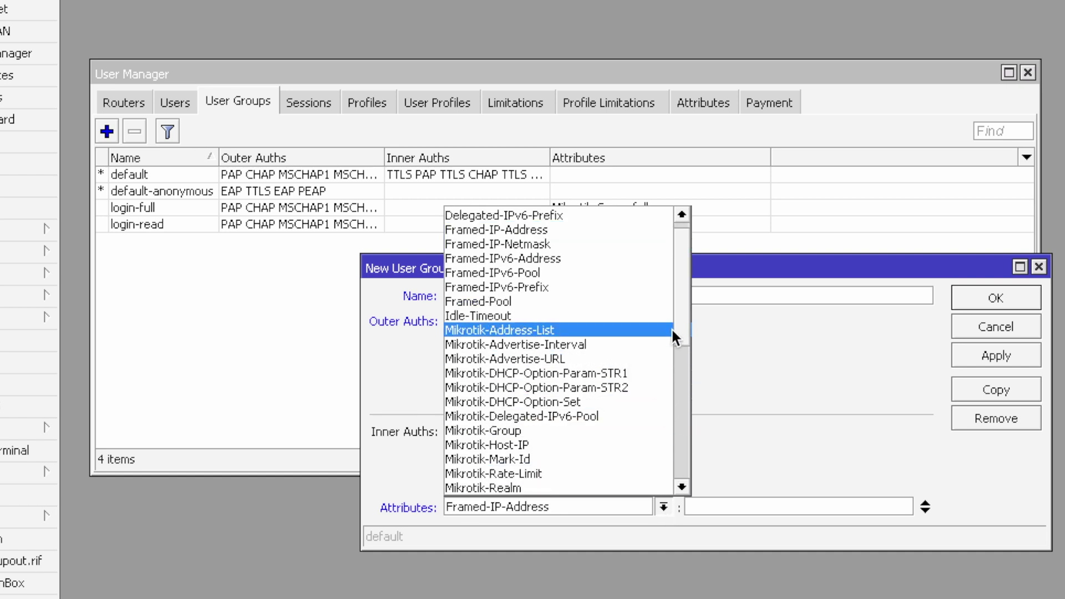
scroll(688, 316, down, 4)
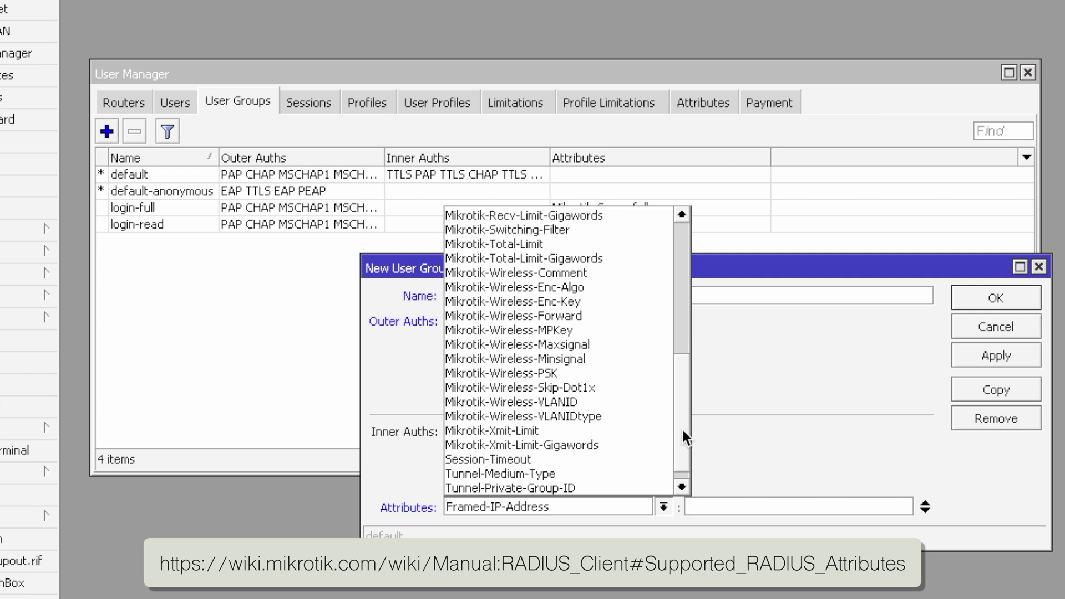
click(624, 401)
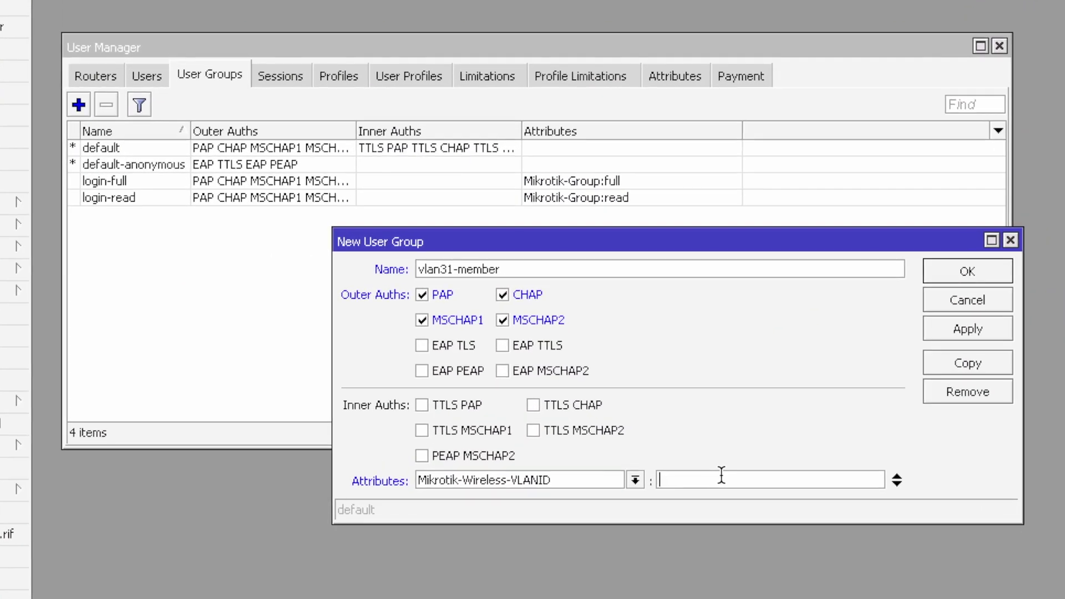
text(31)
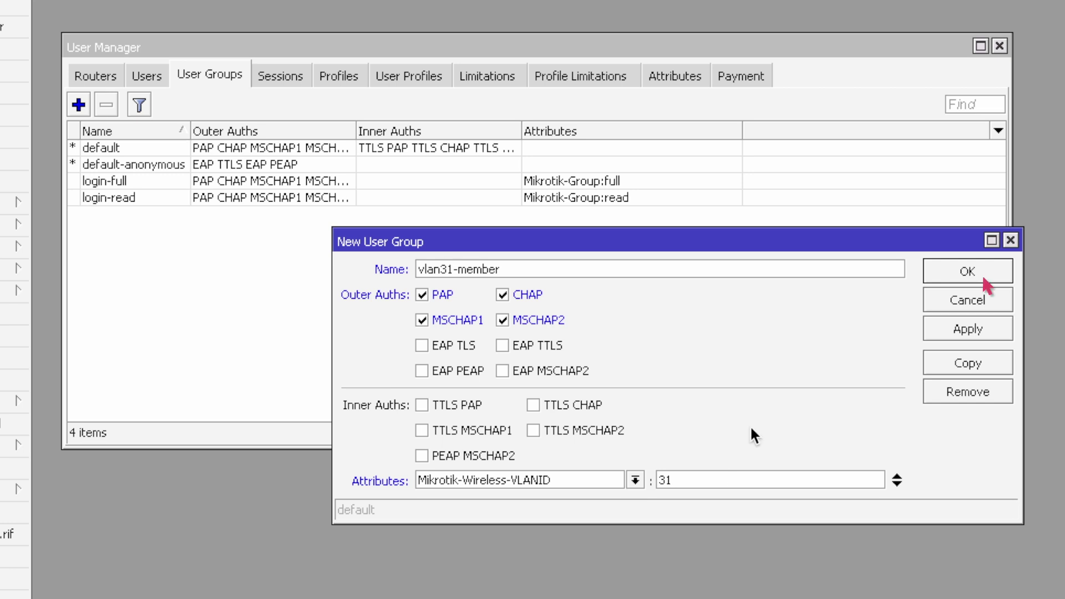
click(965, 272)
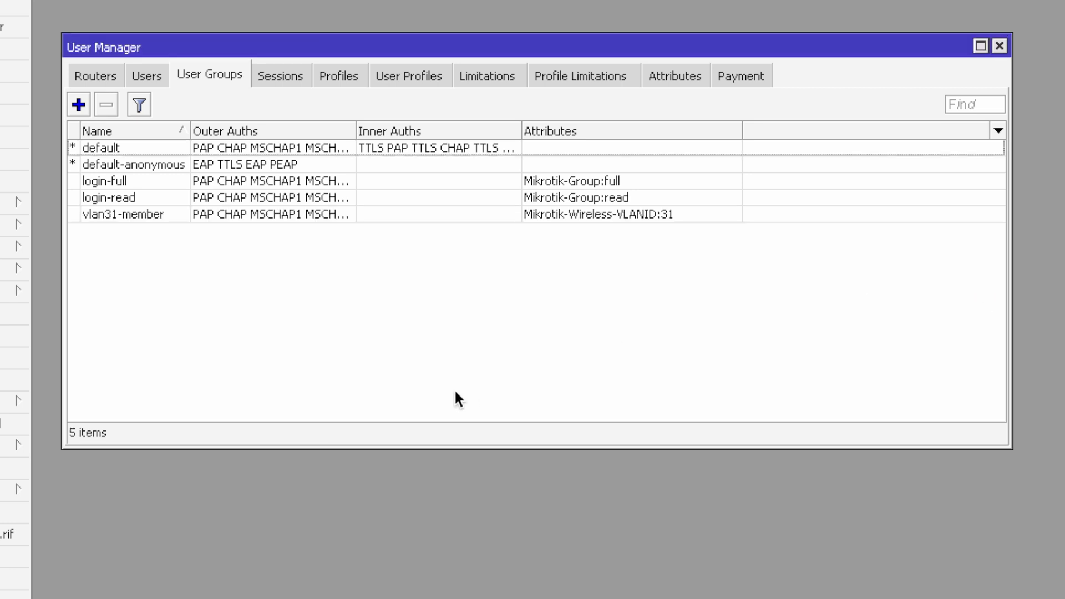
click(155, 78)
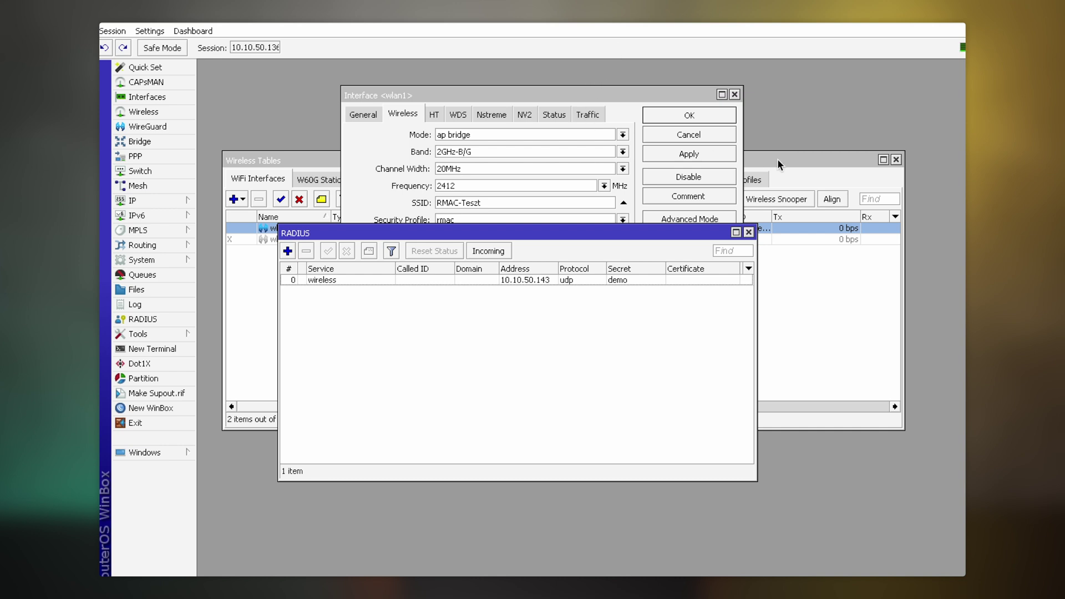
Open the rmac wireless security profile on the access point to examine its settings.
click(798, 159)
click(577, 181)
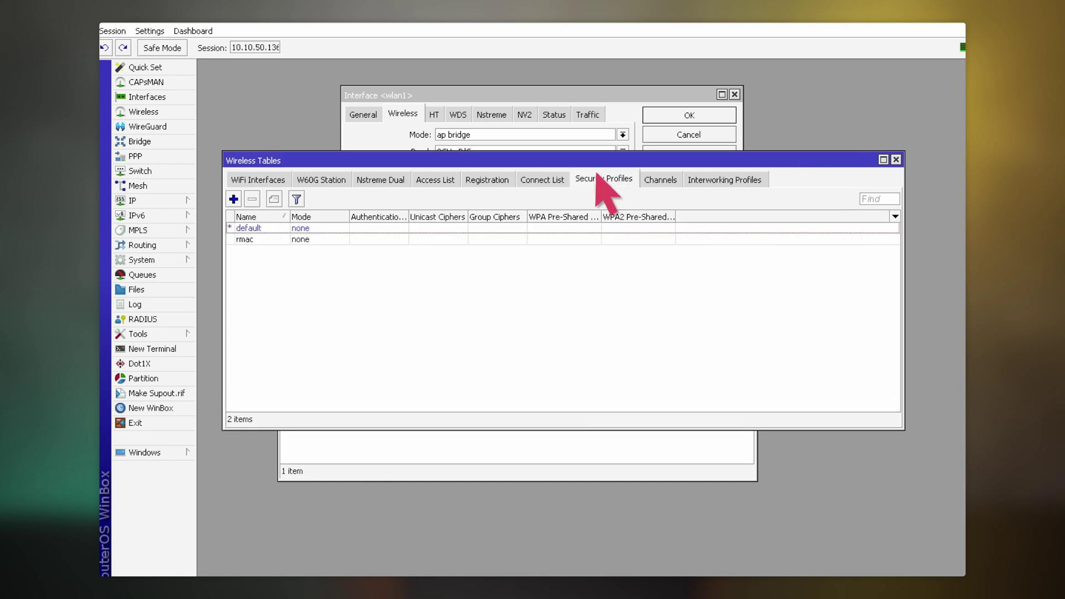
double_click(332, 237)
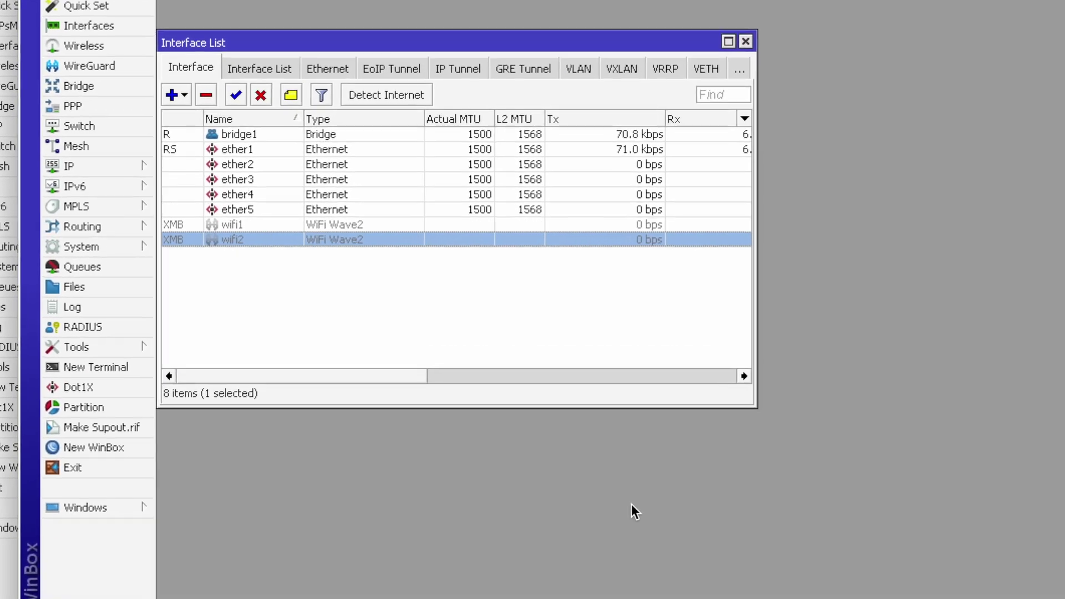
Open the wifi2 interface on the client router and copy its MAC address.
double_click(333, 238)
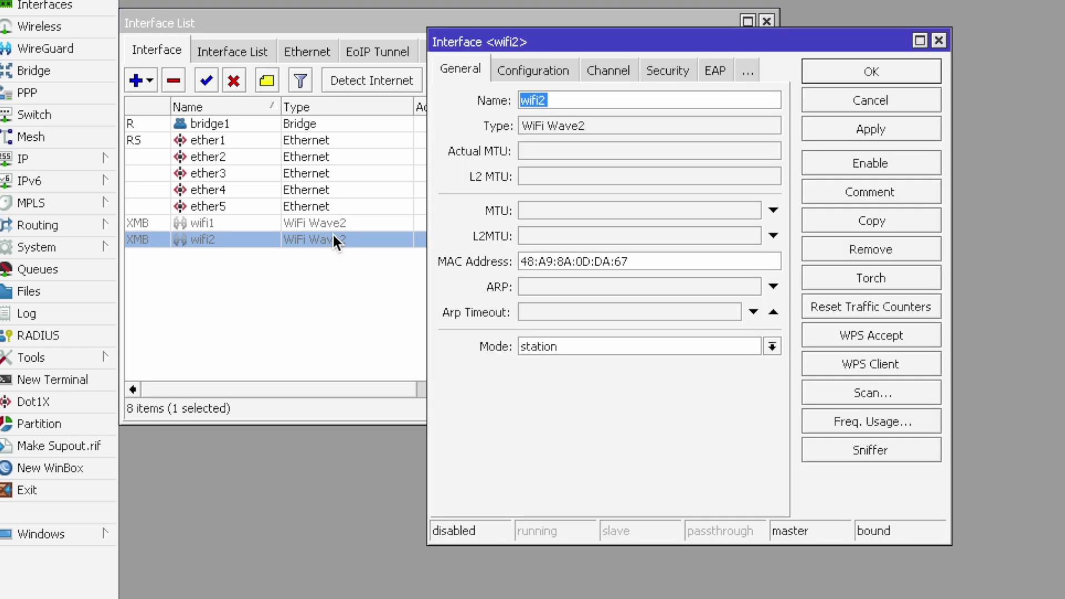
double_click(652, 256)
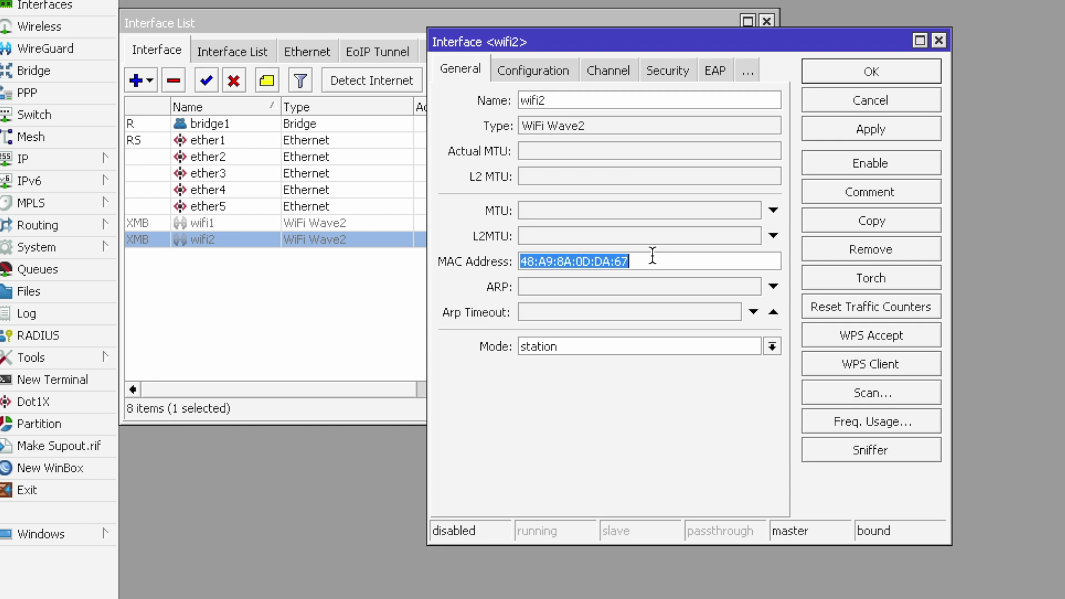
right_click(614, 262)
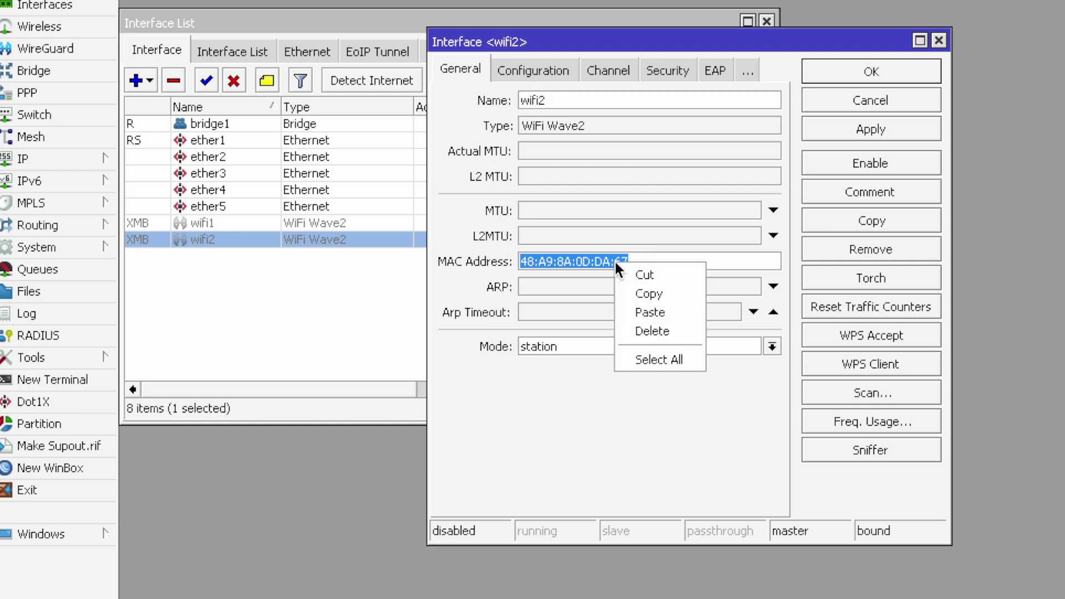
click(681, 298)
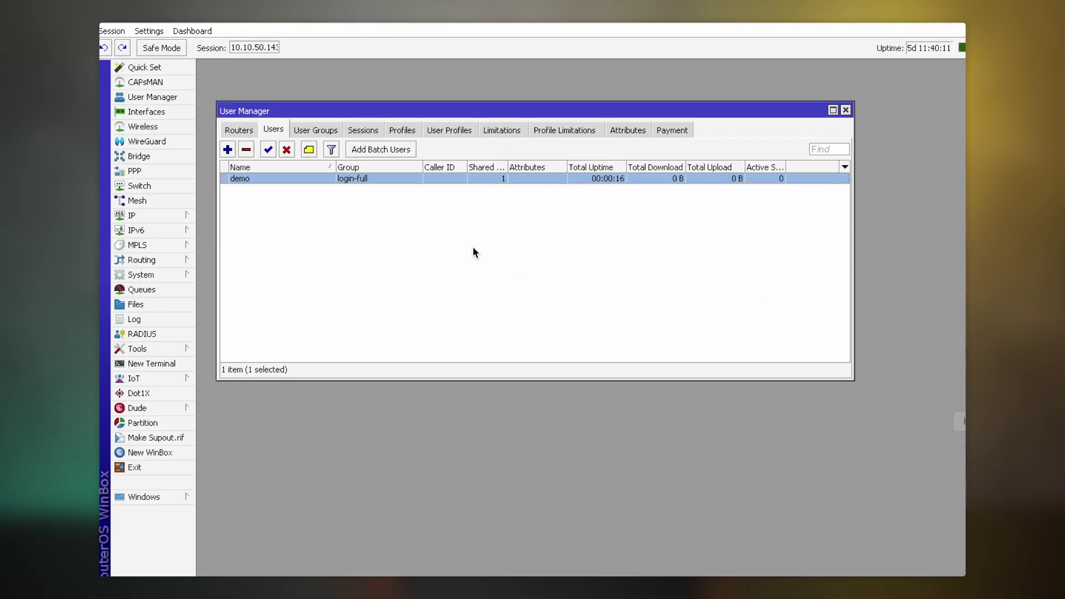
Create a User Manager user with the copied wifi2 MAC address as its name and go to its group setting.
click(227, 149)
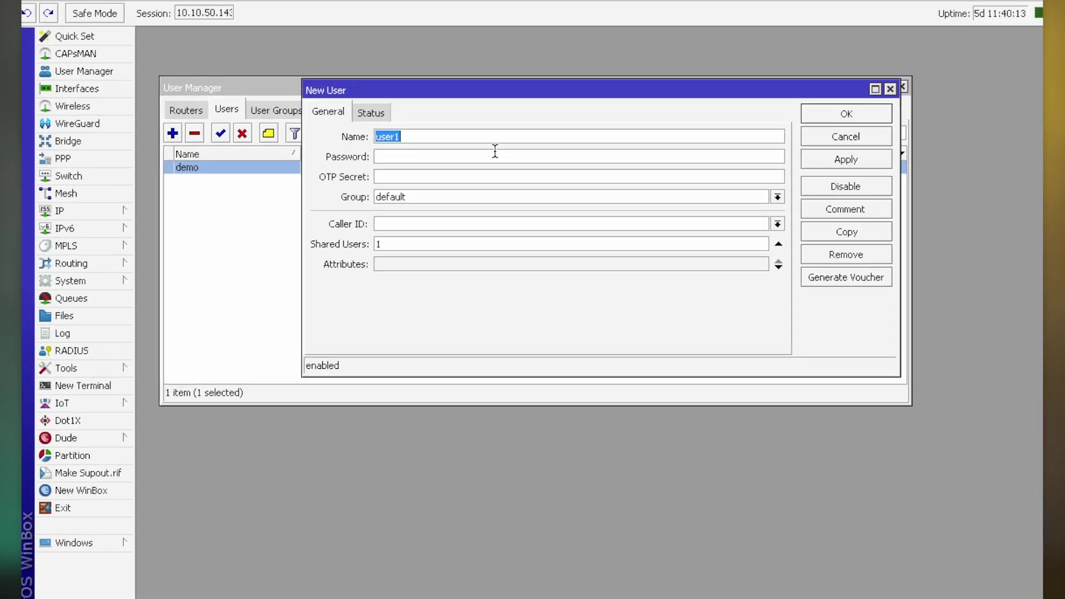
key(ctrl+v)
click(413, 133)
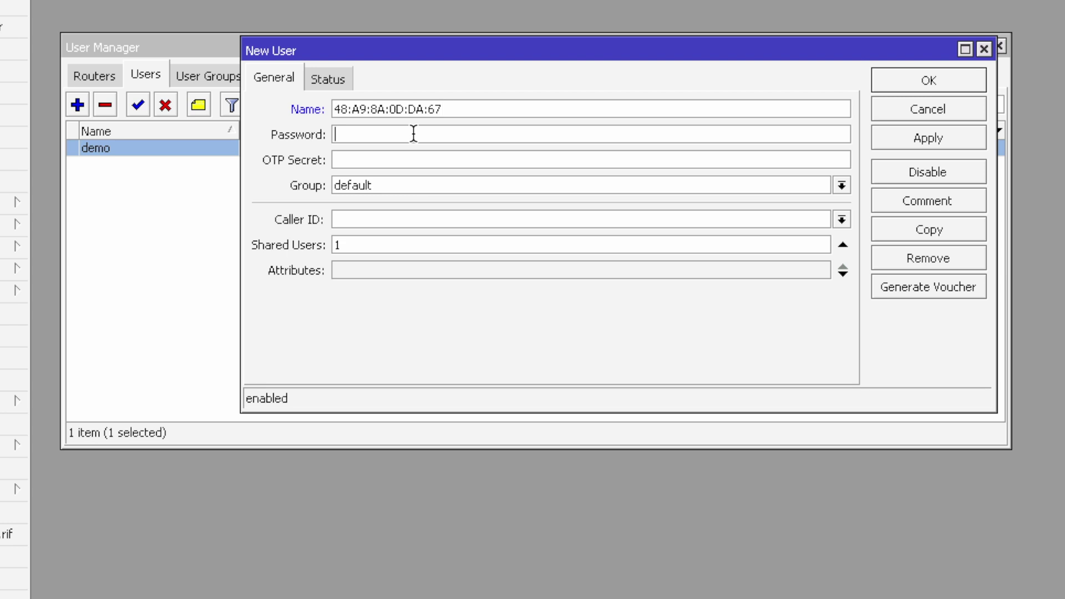
click(411, 189)
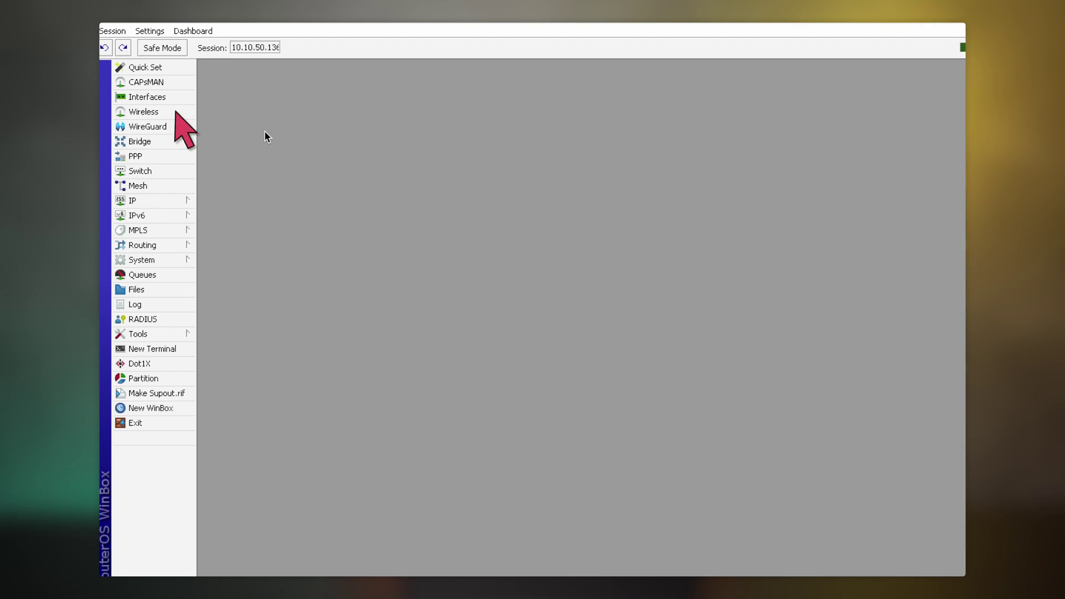
Check the rmac security profile entry and the wlan1 wireless settings on the access point, and close the windows.
click(143, 111)
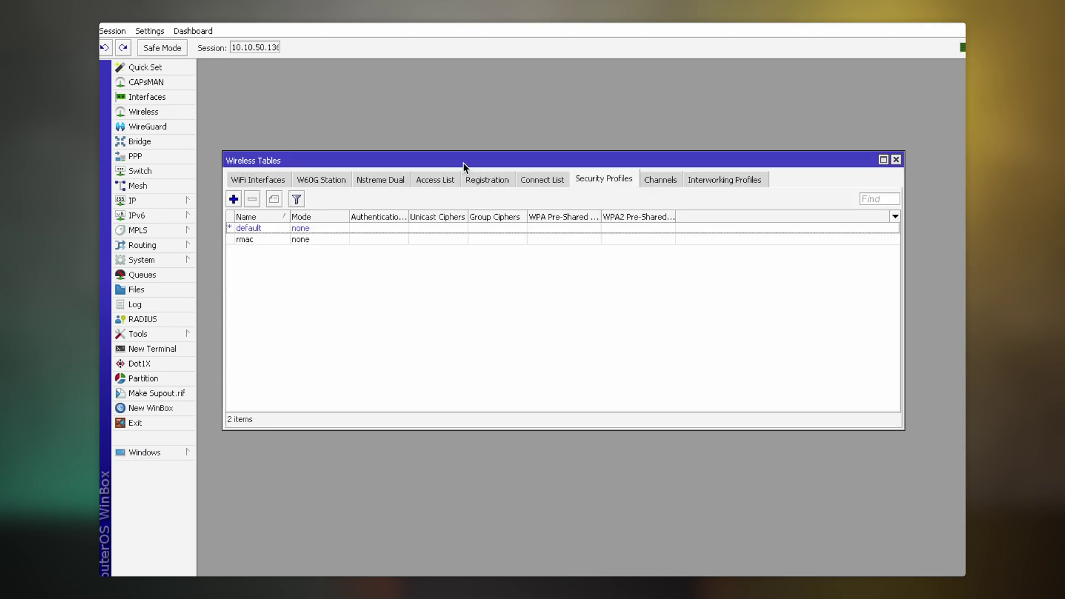
click(268, 239)
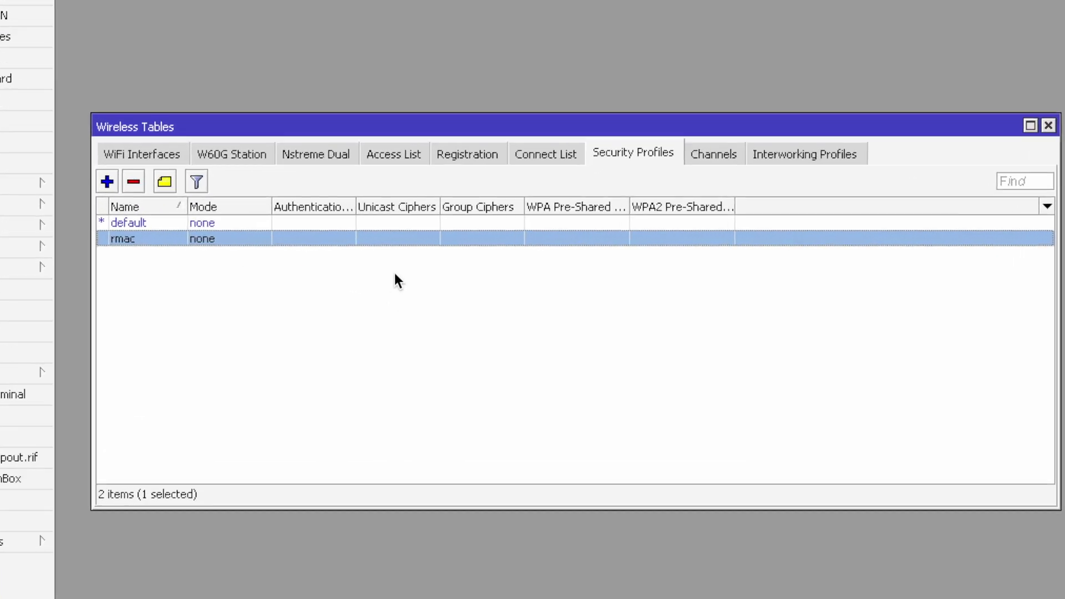
click(133, 149)
double_click(184, 219)
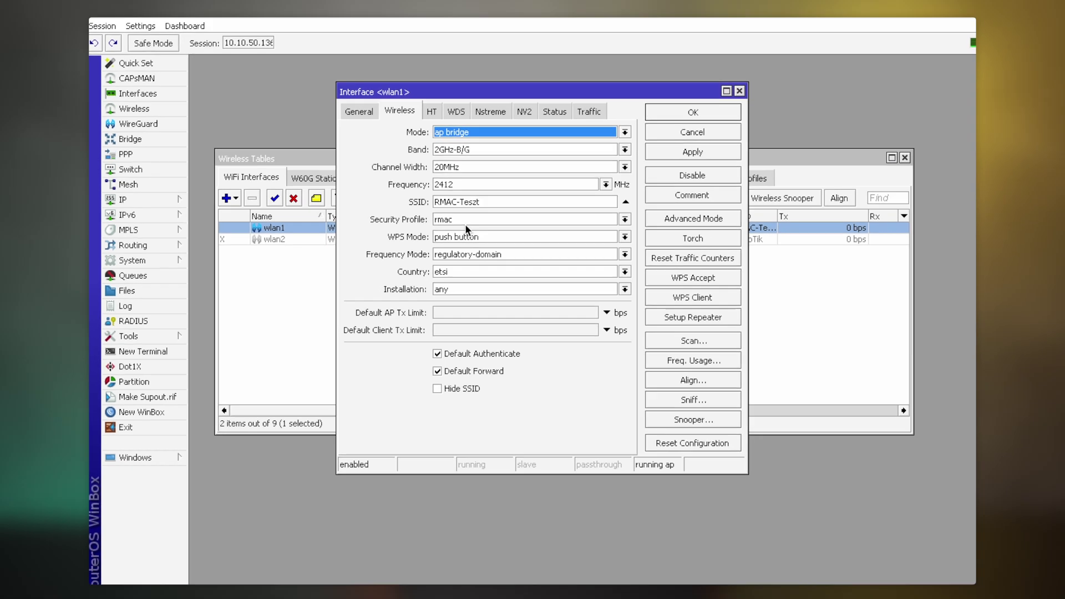
key(Escape)
key(Escape)
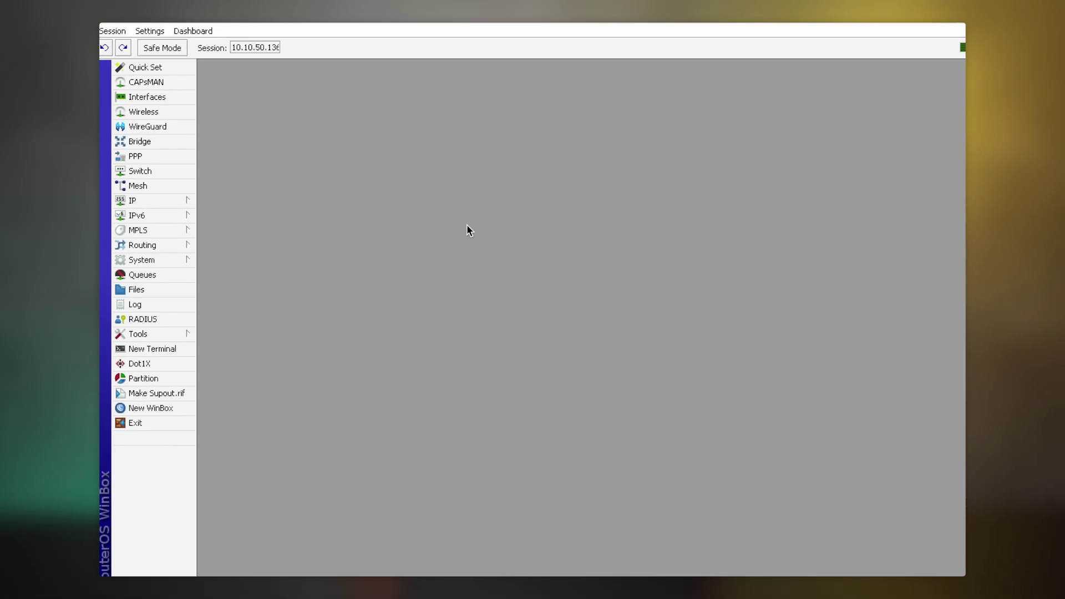
Inspect the VLAN ID and parent interface of the vlan31 interface under wlan1, and close the interface list.
click(154, 97)
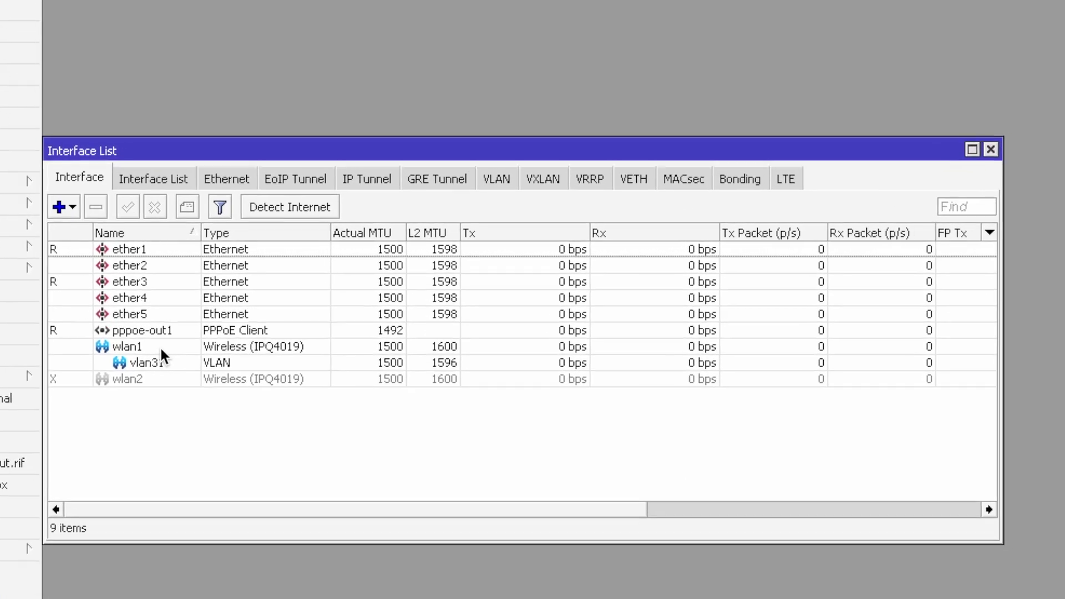
click(279, 314)
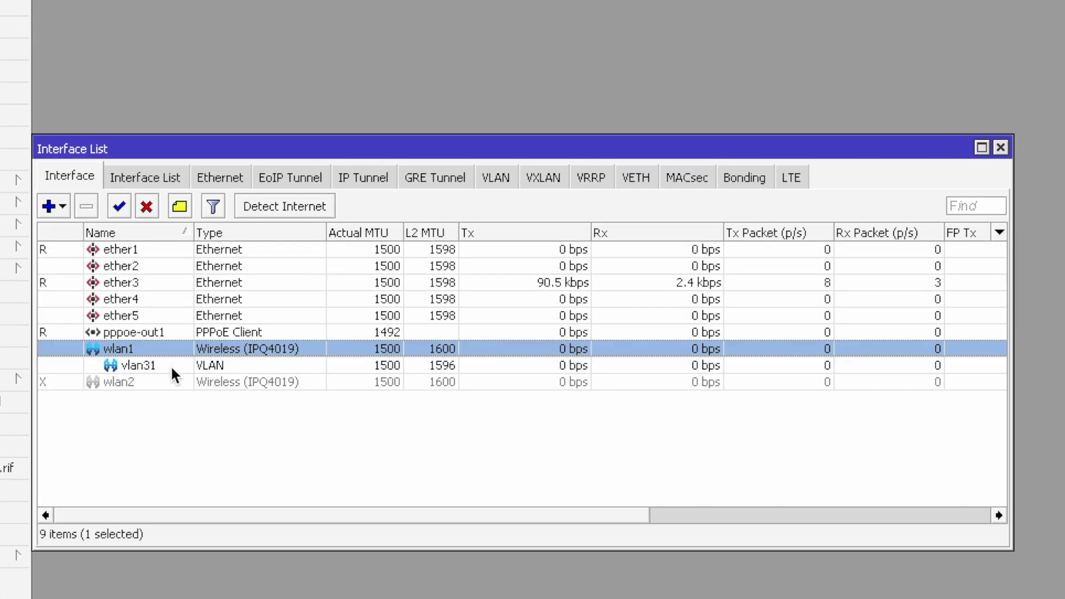
click(169, 365)
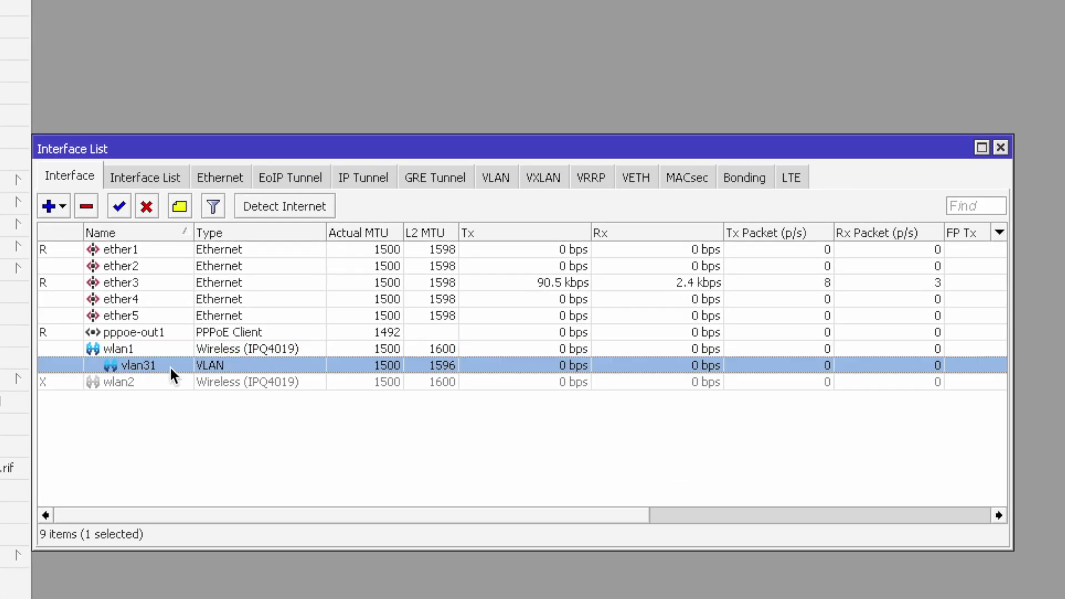
double_click(302, 365)
drag(534, 61, 637, 103)
click(502, 366)
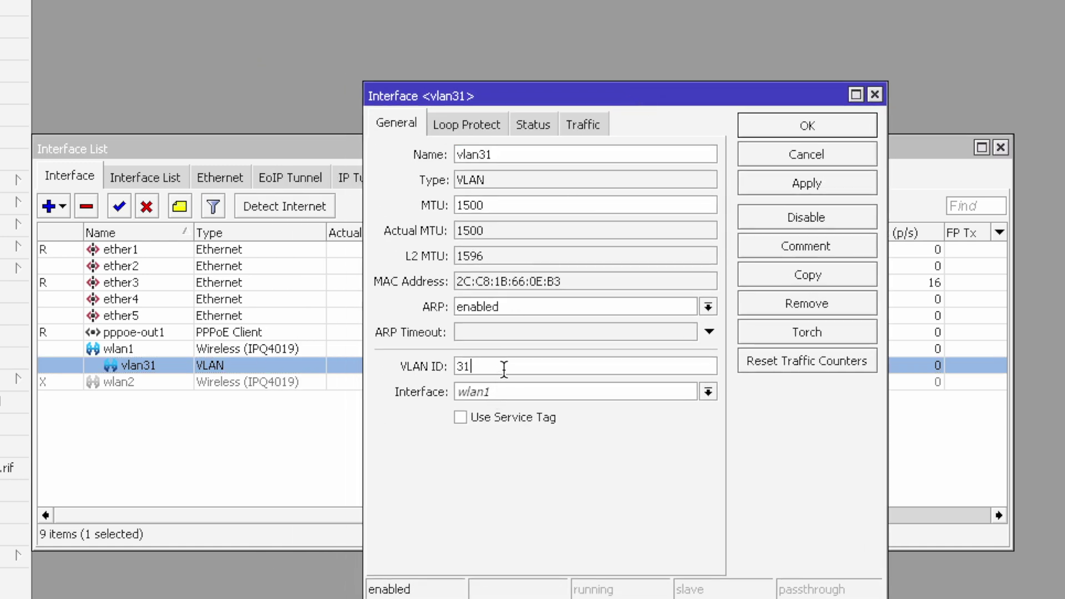
click(514, 391)
click(513, 390)
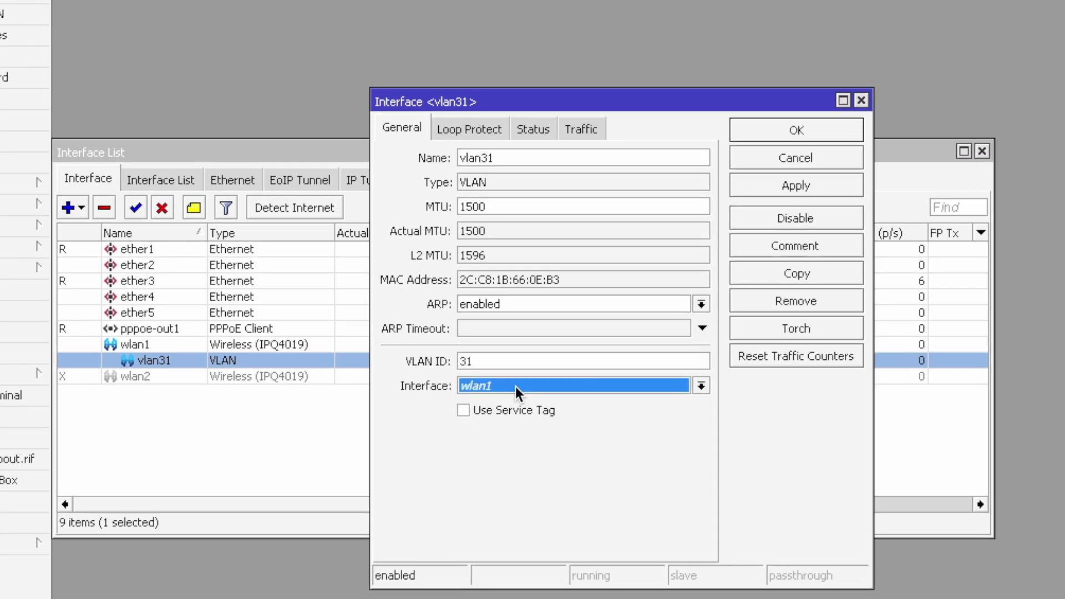
key(Return)
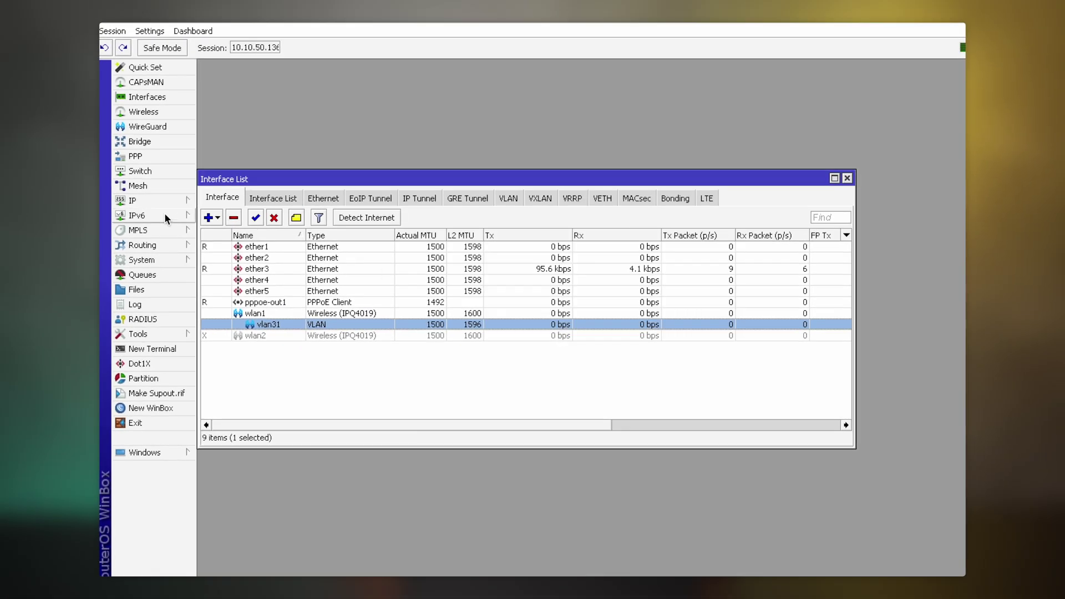
key(Escape)
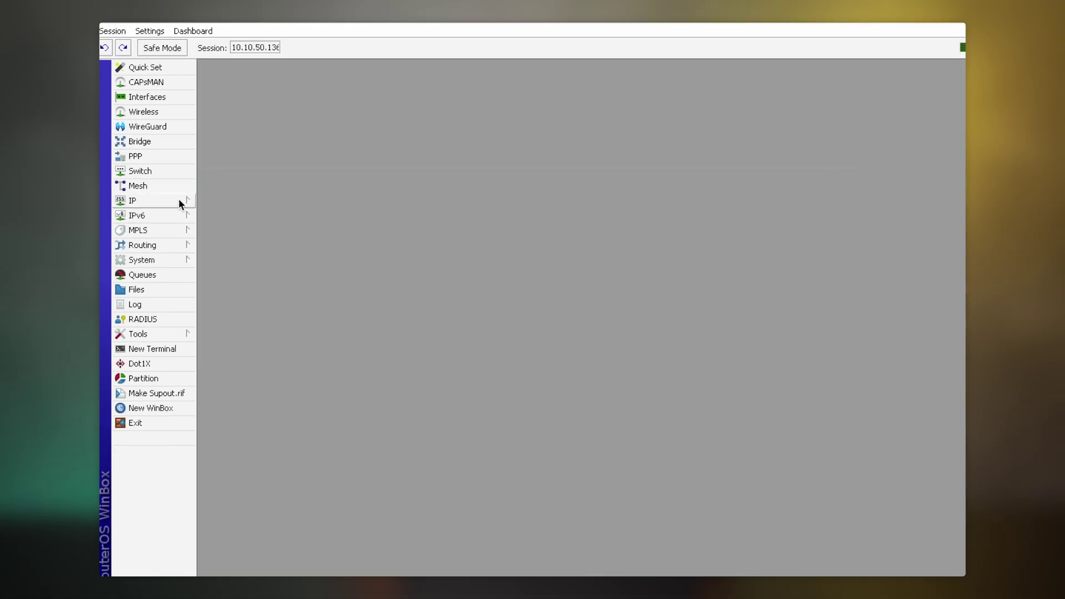
Review the IP addresses assigned to the wlan1 and vlan31 interfaces.
click(166, 201)
click(217, 216)
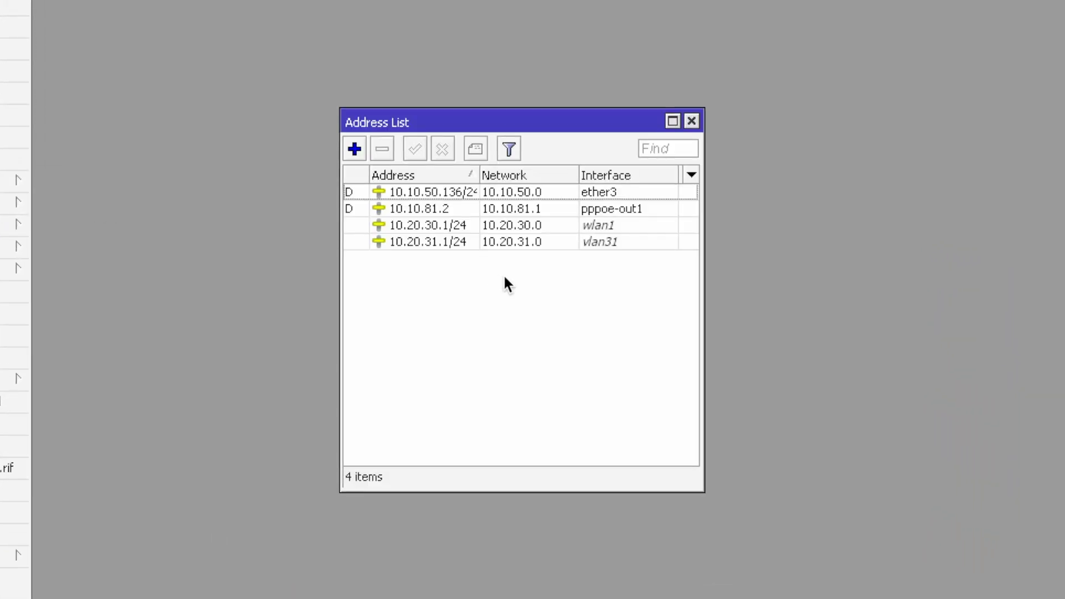
click(643, 224)
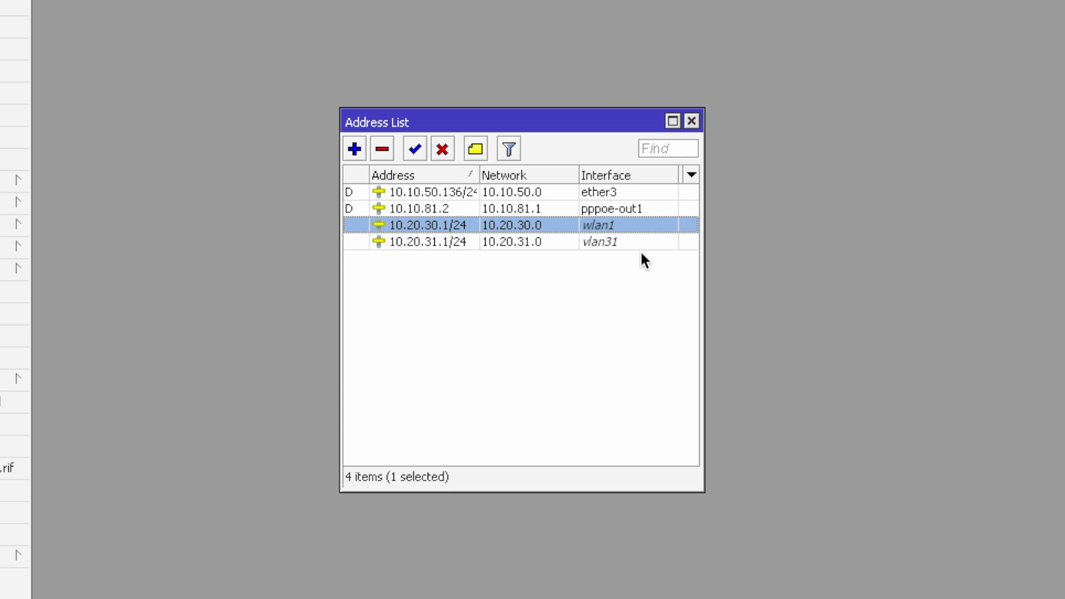
click(649, 242)
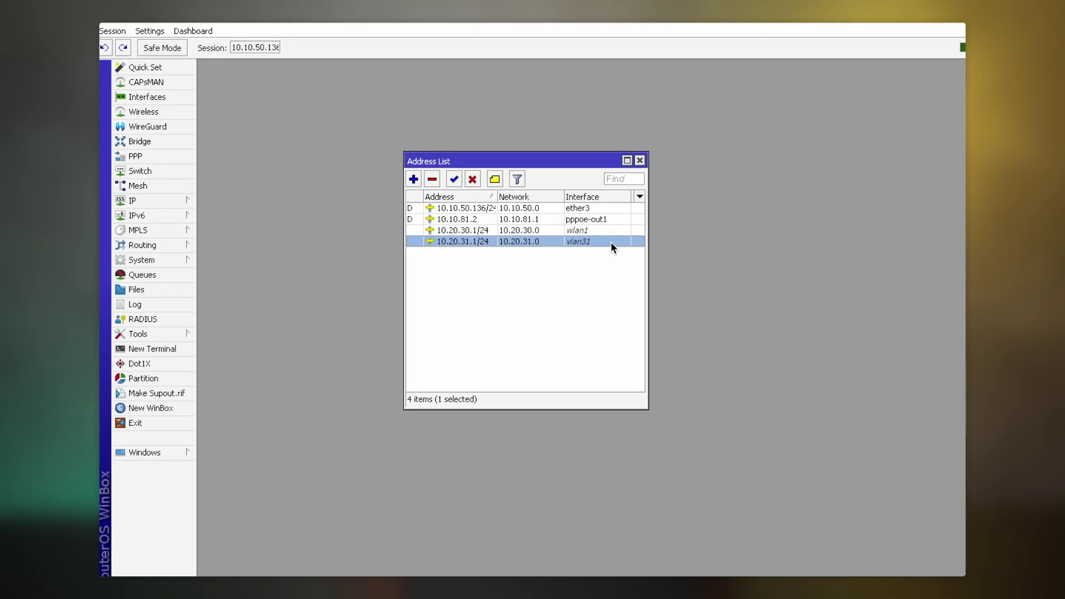
Review the DHCP servers configured for the wlan1 and vlan31 interfaces.
click(190, 204)
click(271, 277)
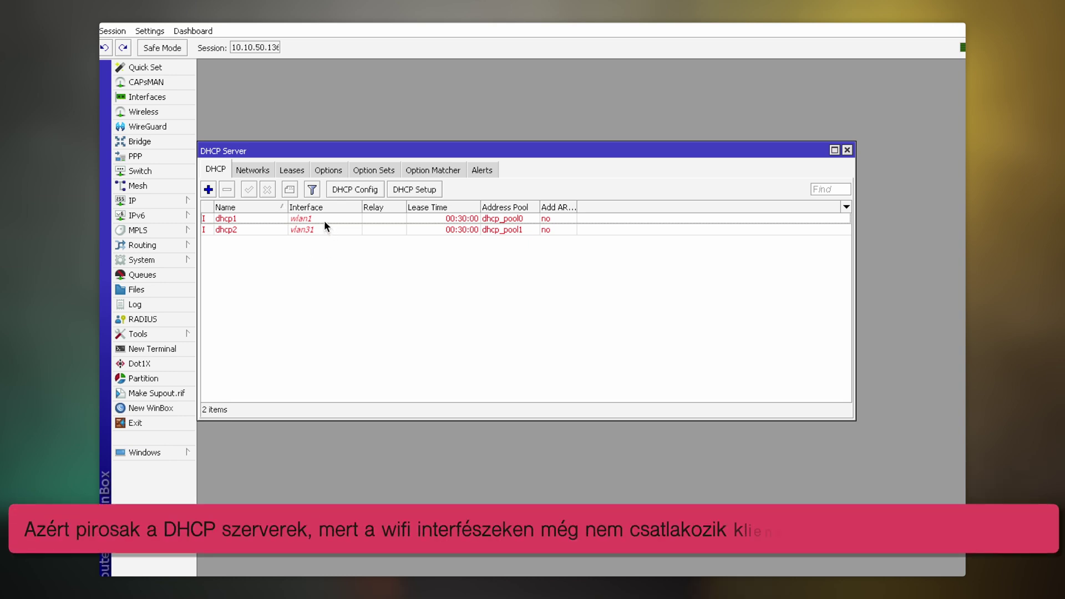
click(326, 219)
click(335, 230)
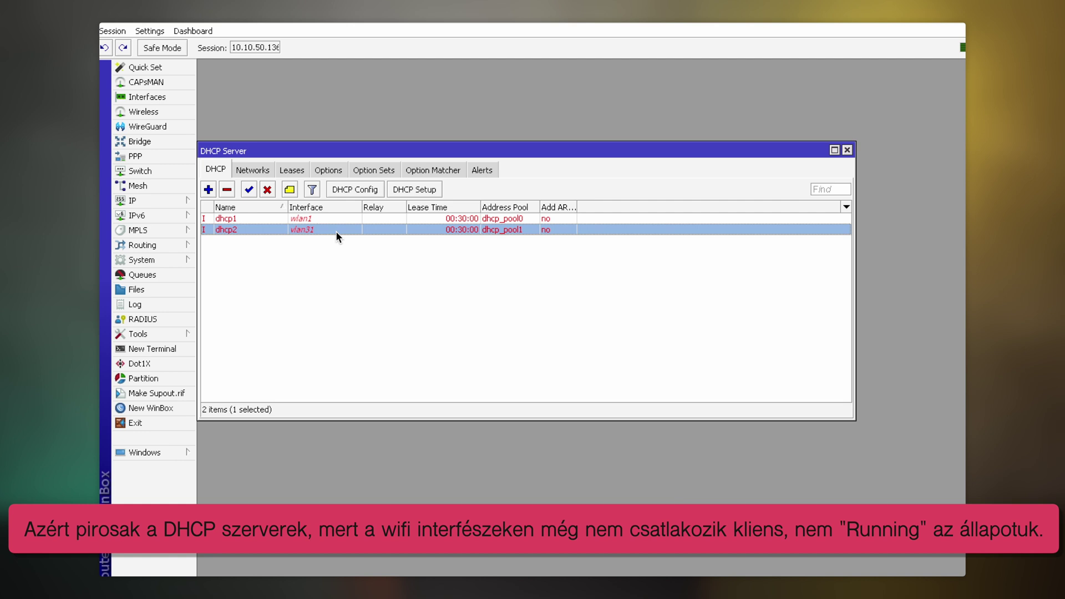